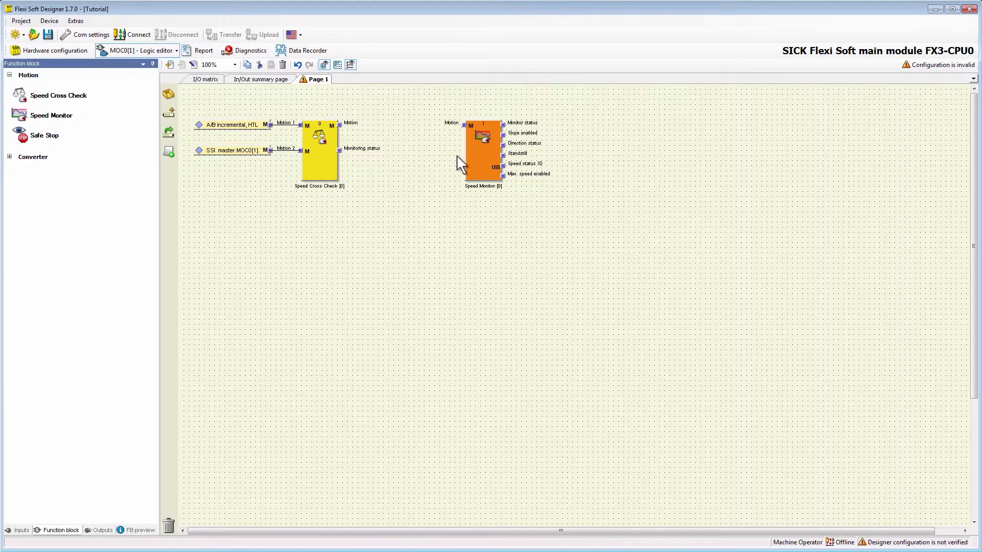
# - Connect the Speed Monitor's Motion input to the Speed Cross Check's Motion output and open the Speed Monitor's configuration
pyautogui.moveTo(462, 125); pyautogui.dragTo(339, 126)
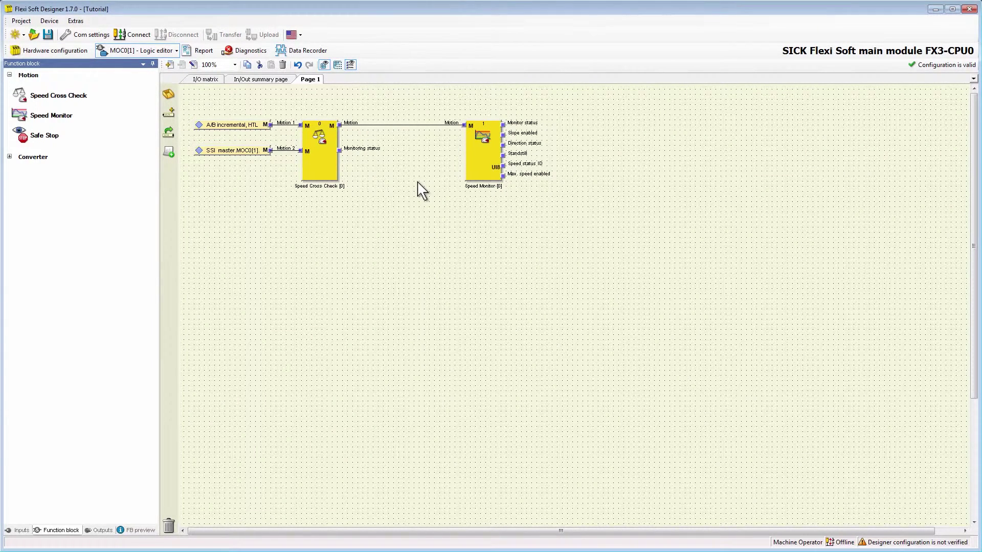
pyautogui.click(481, 156)
pyautogui.doubleClick(481, 155)
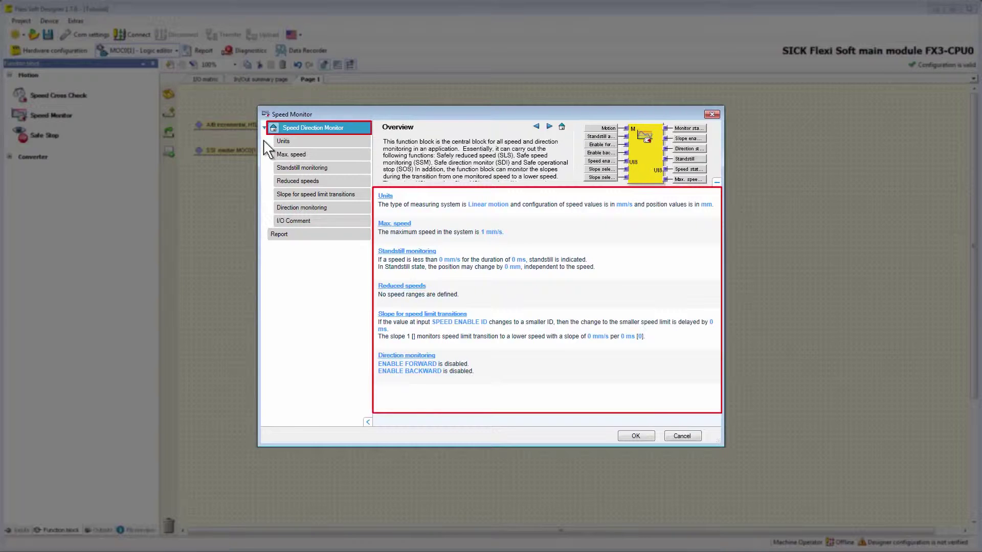
# - Review the measurement units and set the Speed Monitor's maximum speed to 150 mm/s
pyautogui.click(285, 143)
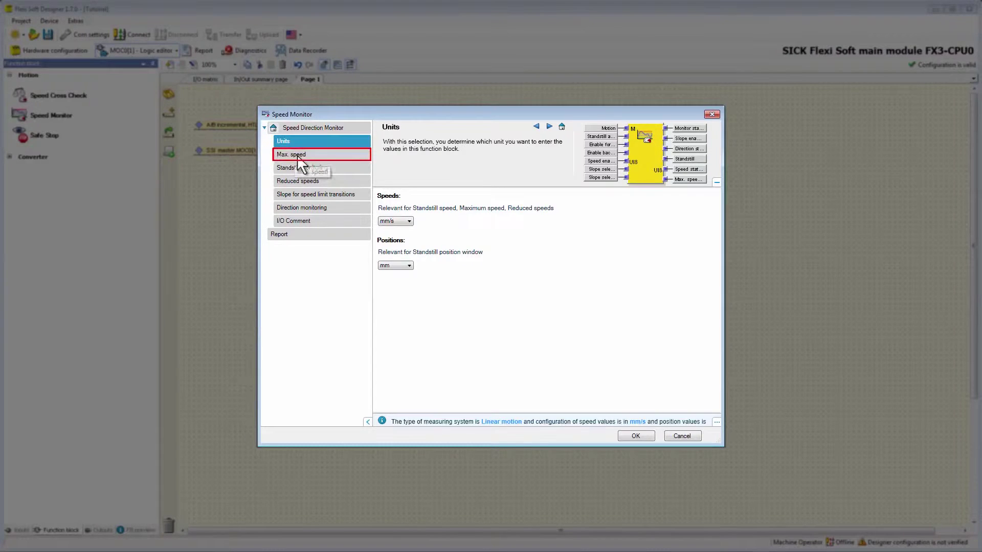
pyautogui.click(285, 155)
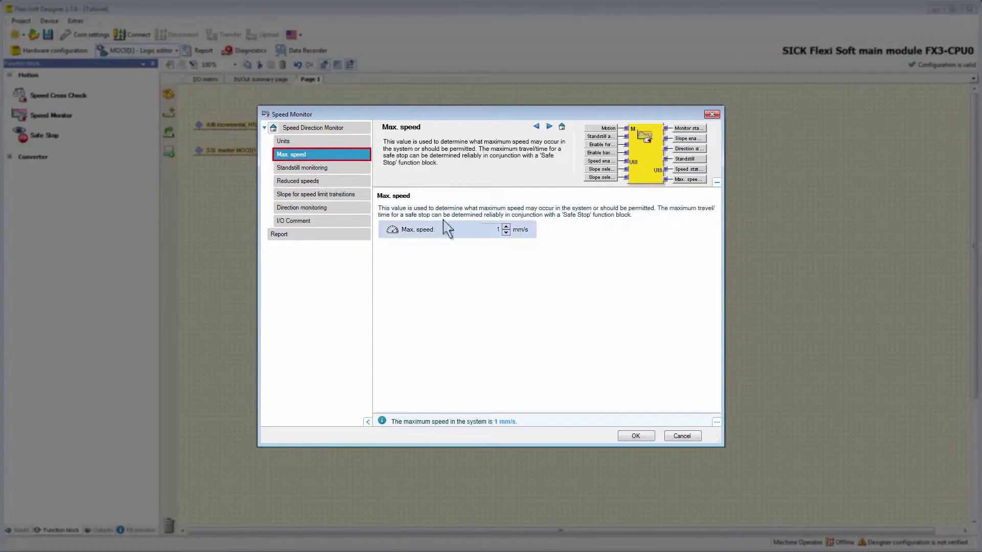
pyautogui.click(527, 240)
pyautogui.write('150')
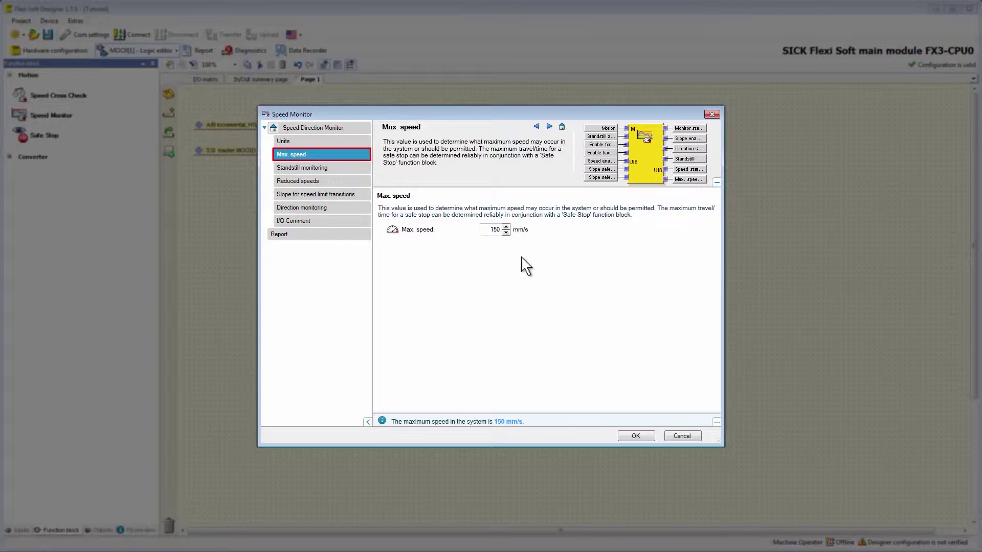
# - Configure standstill monitoring with an 8 ms standstill acceptance time and enable its position window
pyautogui.click(320, 167)
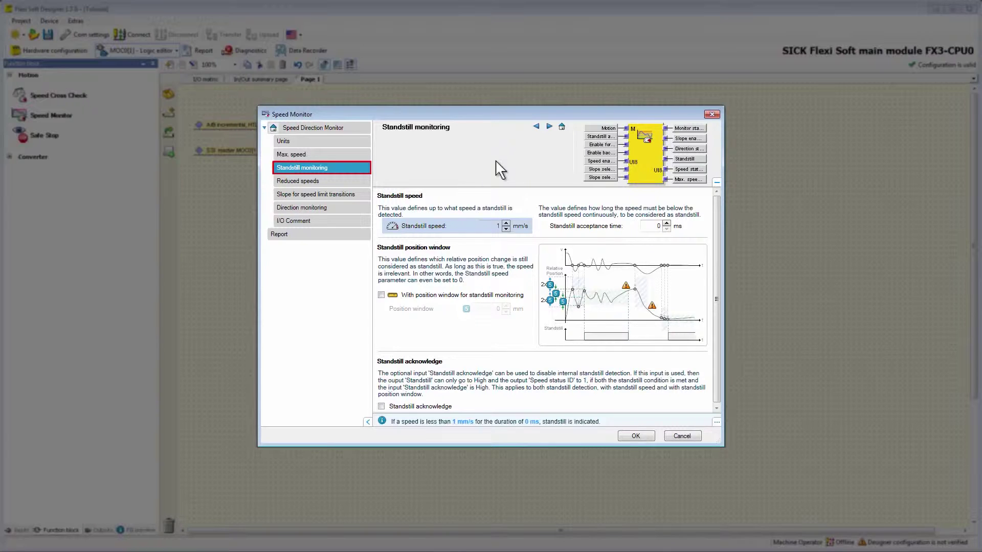
pyautogui.click(667, 224)
pyautogui.click(666, 223)
pyautogui.click(666, 223)
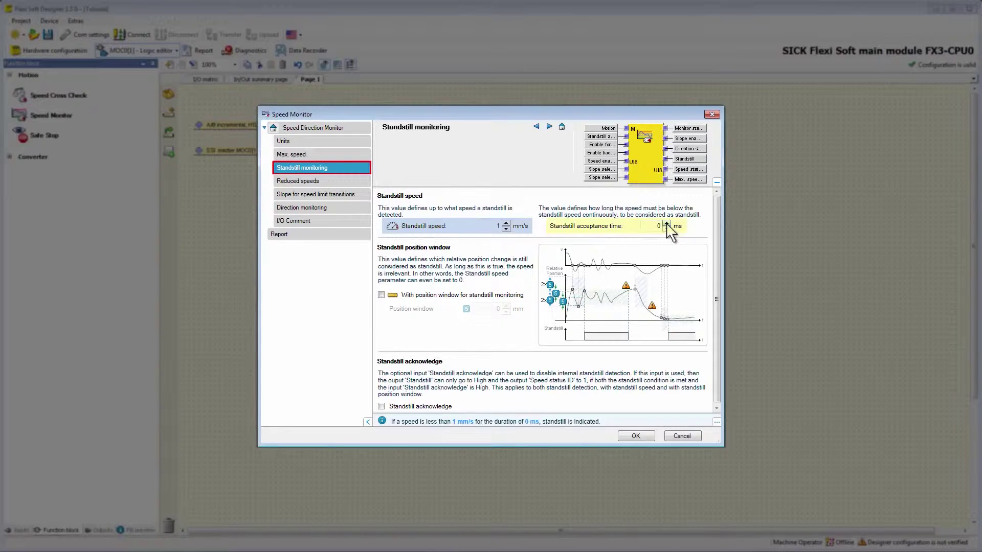
pyautogui.click(666, 223)
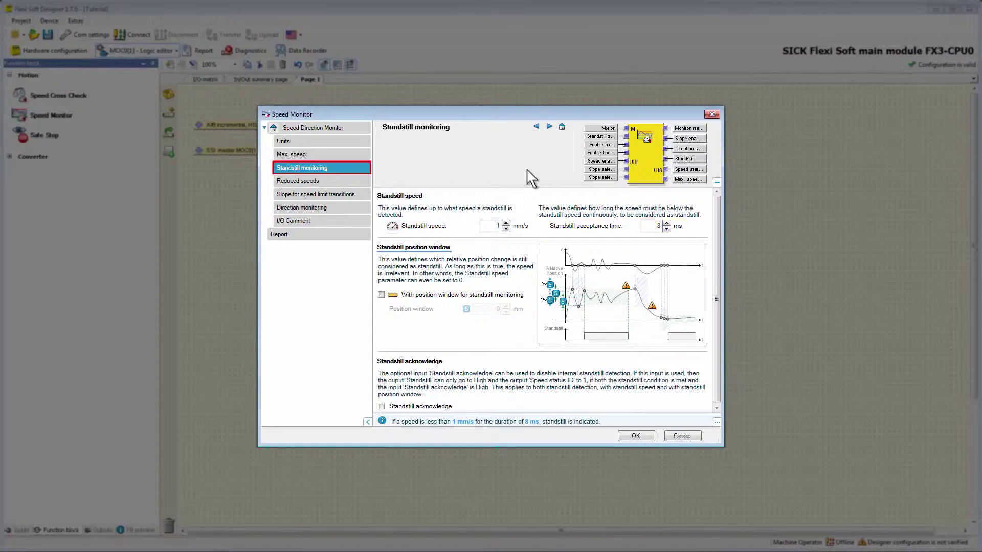
pyautogui.click(381, 296)
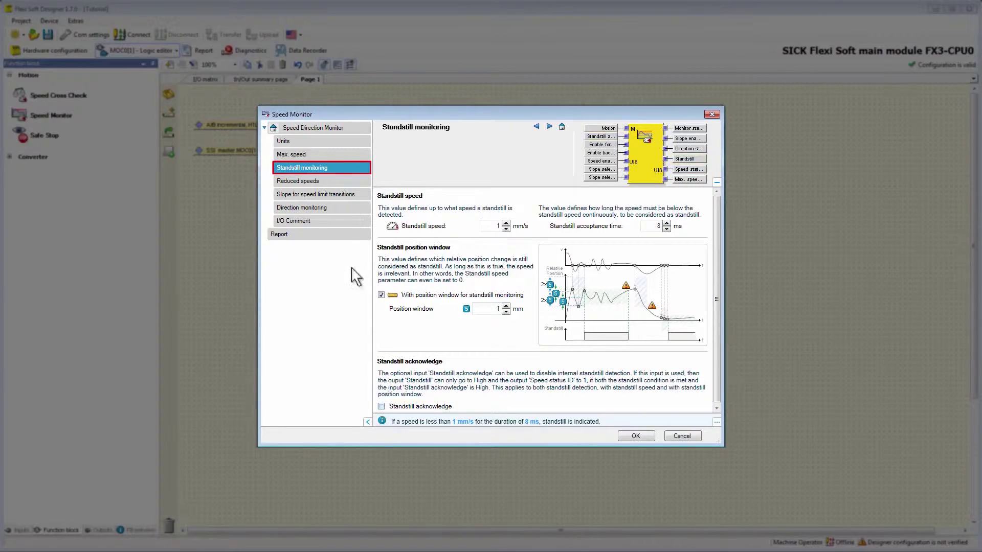
# - Add two reduced speed limits of 100 mm/s and 50 mm/s to the Speed Monitor
pyautogui.click(316, 181)
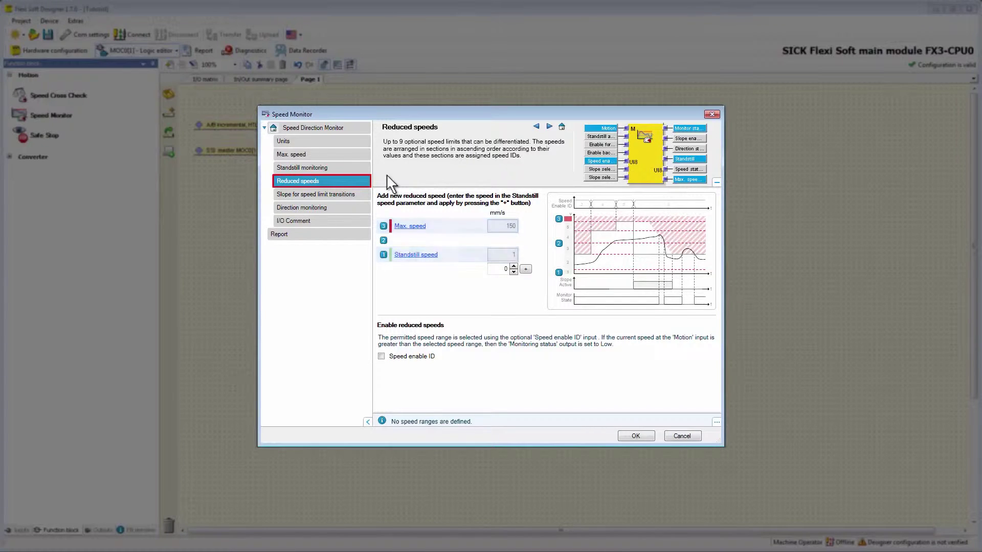
pyautogui.click(501, 269)
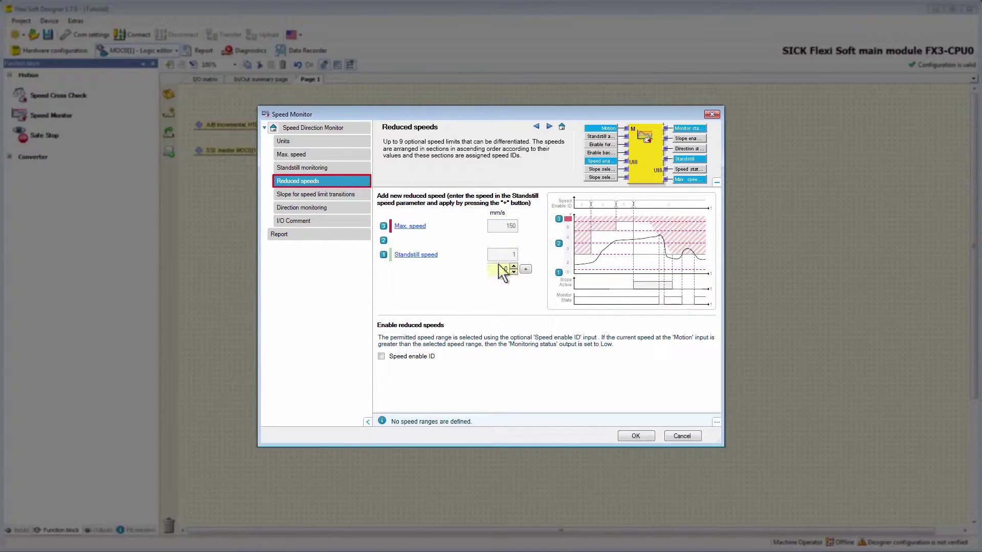
pyautogui.write('100')
pyautogui.click(524, 269)
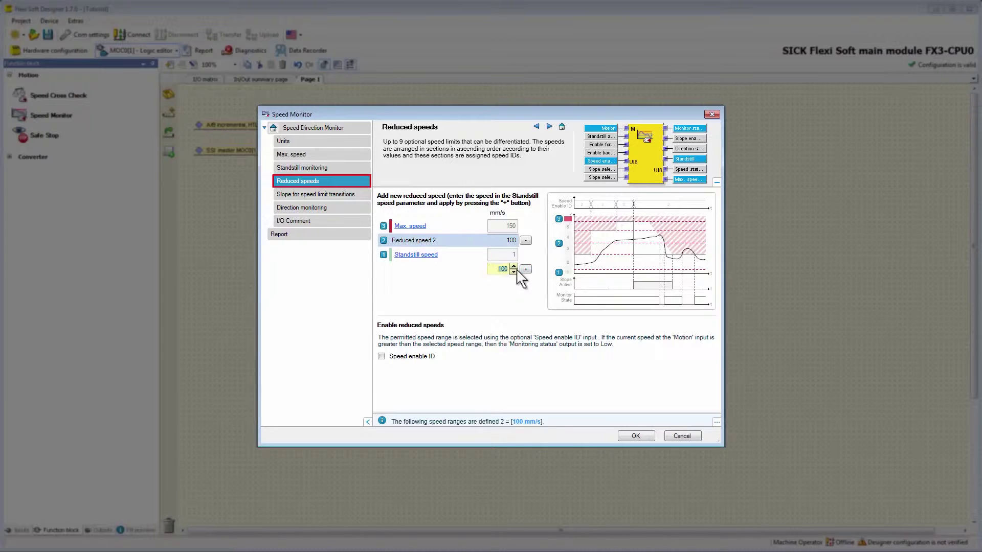
pyautogui.write('50')
pyautogui.click(525, 270)
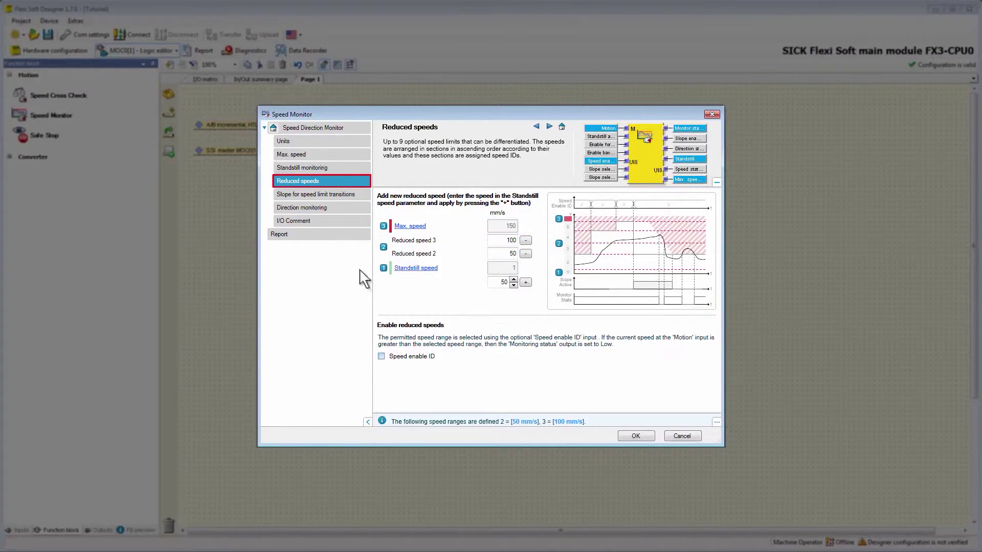
# - Enable the delay for the slope for speed limit transitions
pyautogui.click(341, 199)
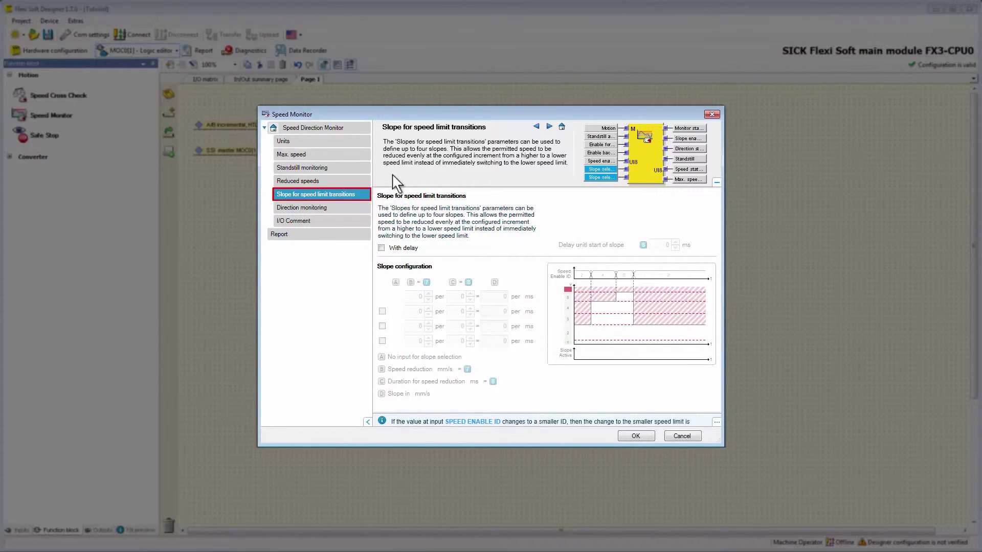
pyautogui.click(381, 248)
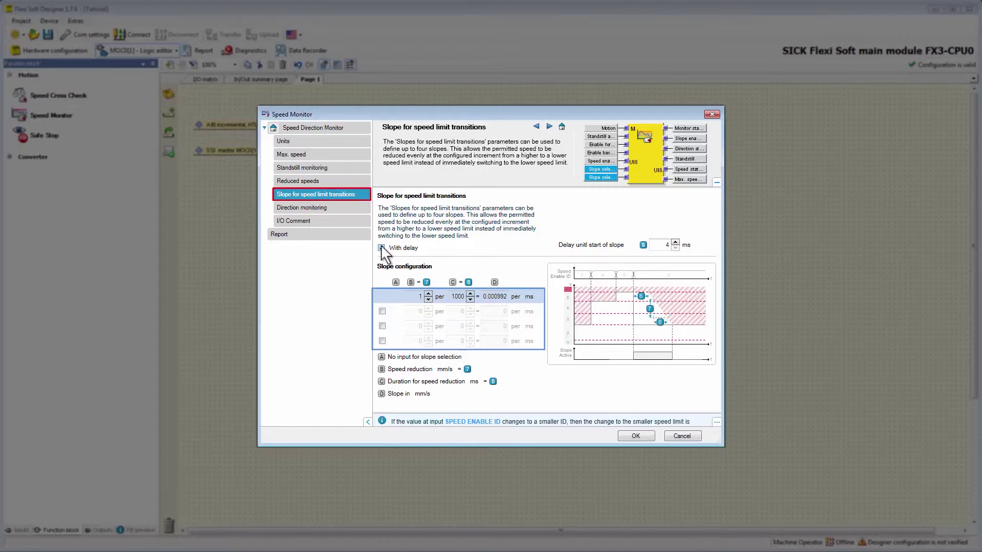
# - Try enabling the three additional slopes in the slope configuration, and disable them again
pyautogui.click(382, 311)
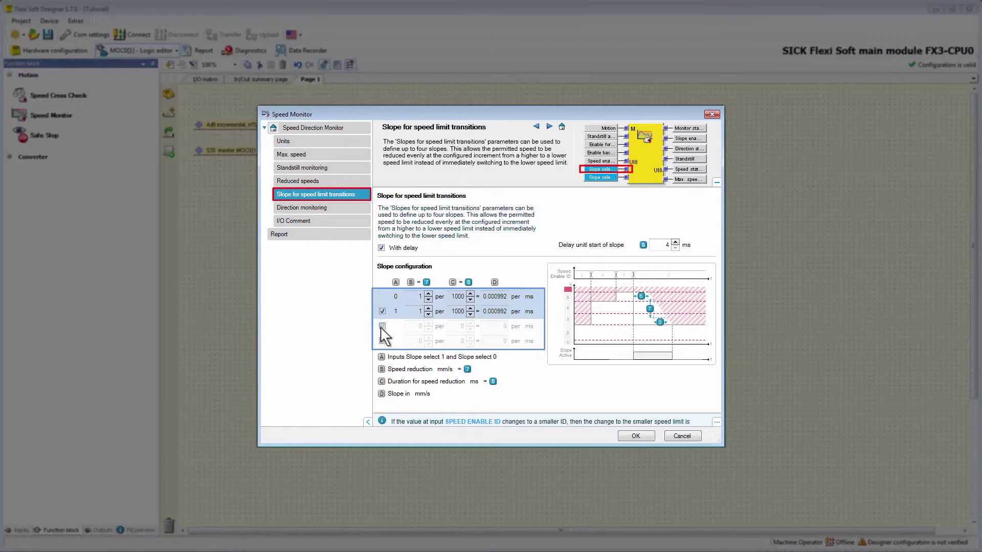
pyautogui.click(381, 326)
pyautogui.click(382, 341)
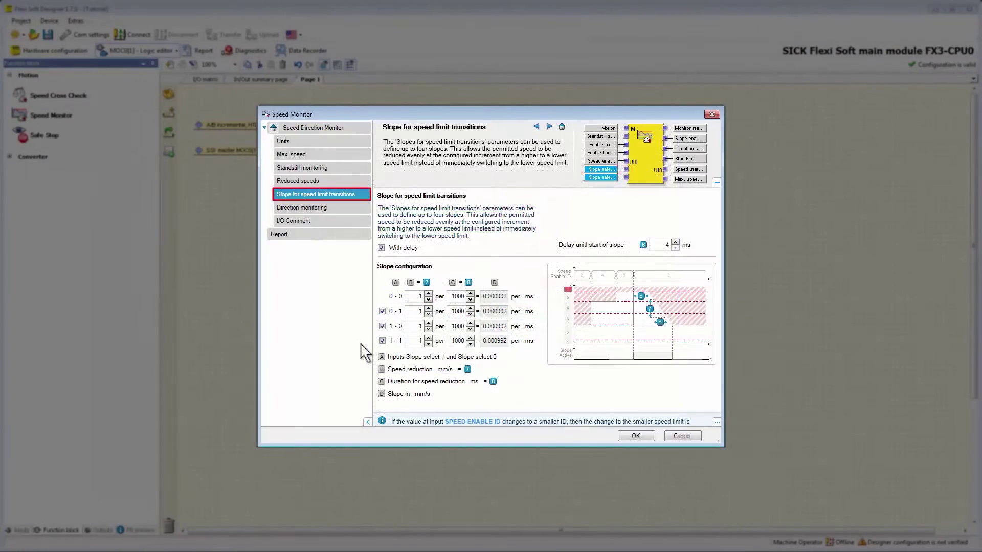
pyautogui.click(382, 341)
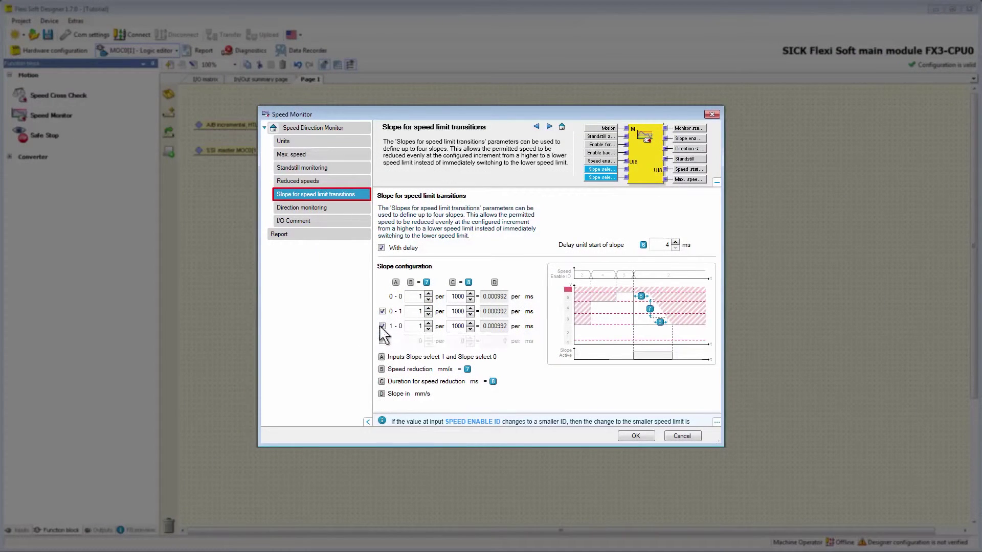
pyautogui.click(382, 326)
pyautogui.click(382, 312)
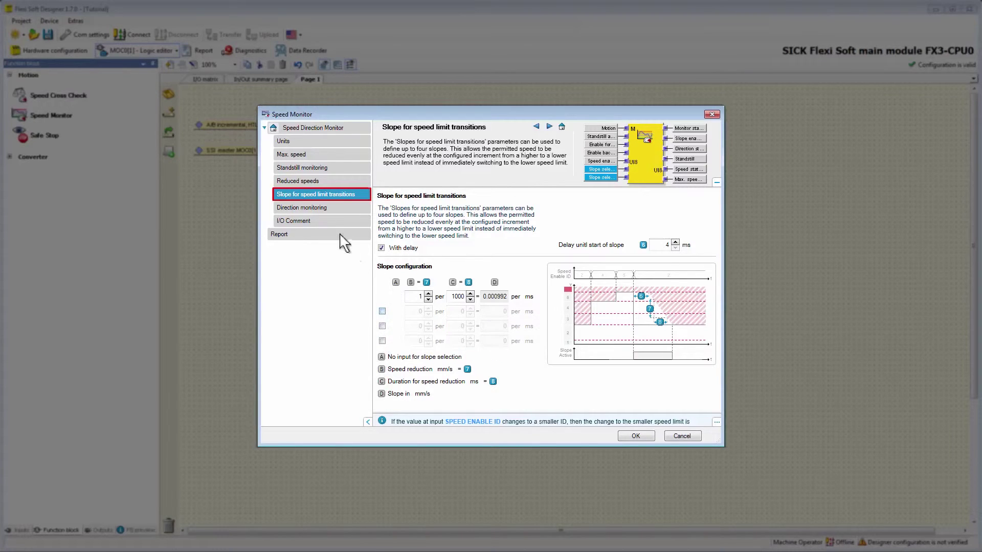
# - Review the direction monitoring, I/O comment and report sections, and accept the Speed Monitor configuration
pyautogui.click(321, 209)
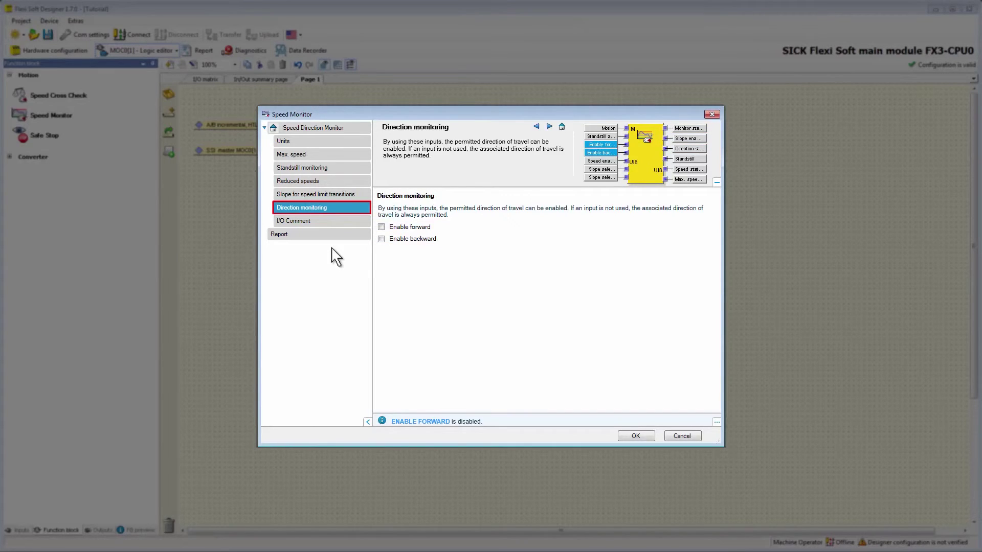
pyautogui.click(319, 223)
pyautogui.click(319, 234)
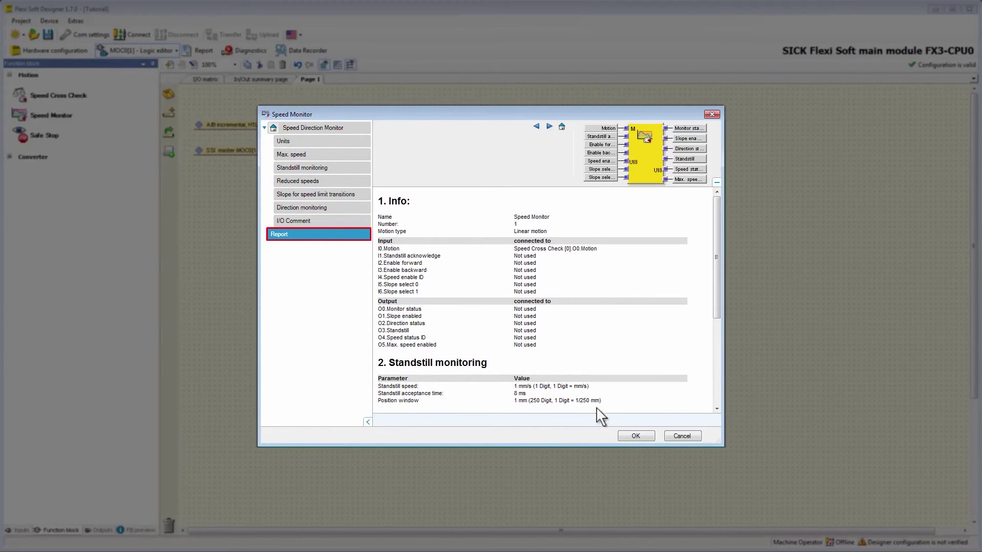
pyautogui.click(636, 436)
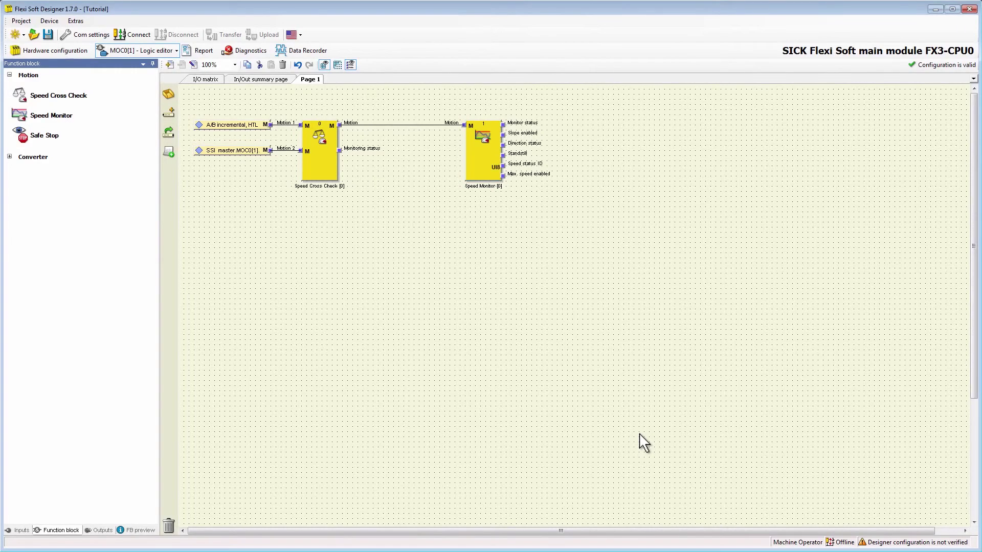